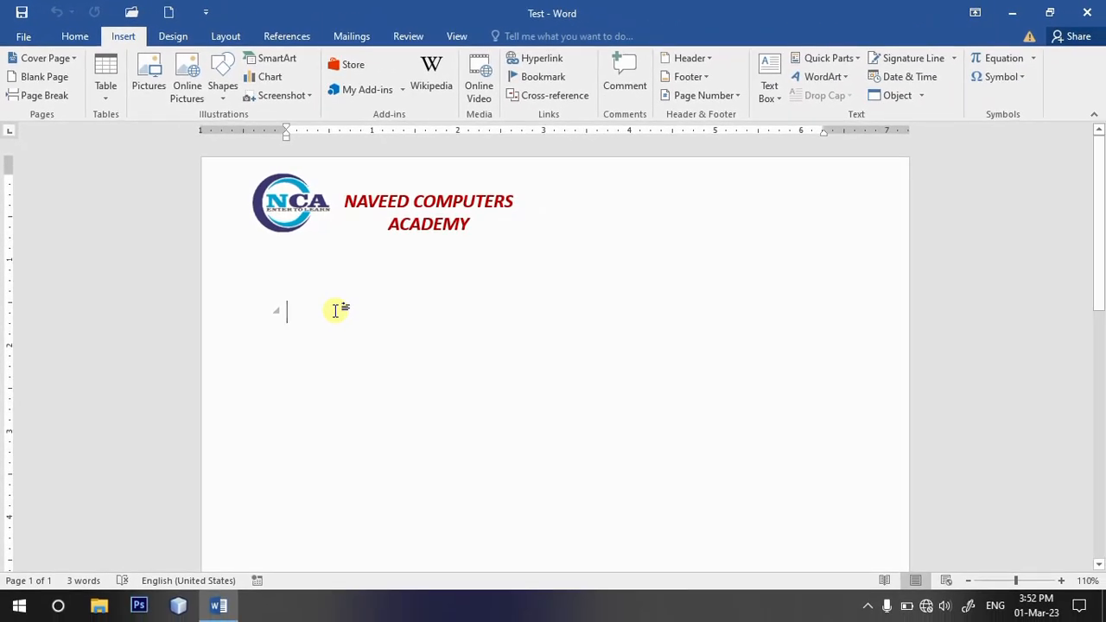
# Insert a table with four columns and four rows in the empty paragraph below the letterhead
pyautogui.click(116, 102)
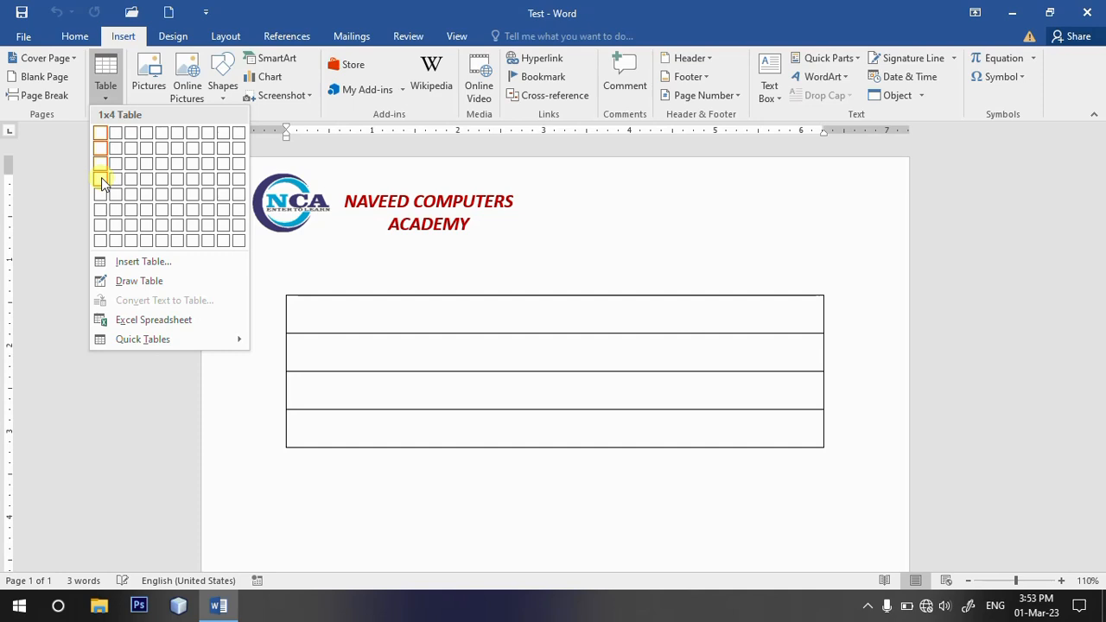
pyautogui.click(147, 183)
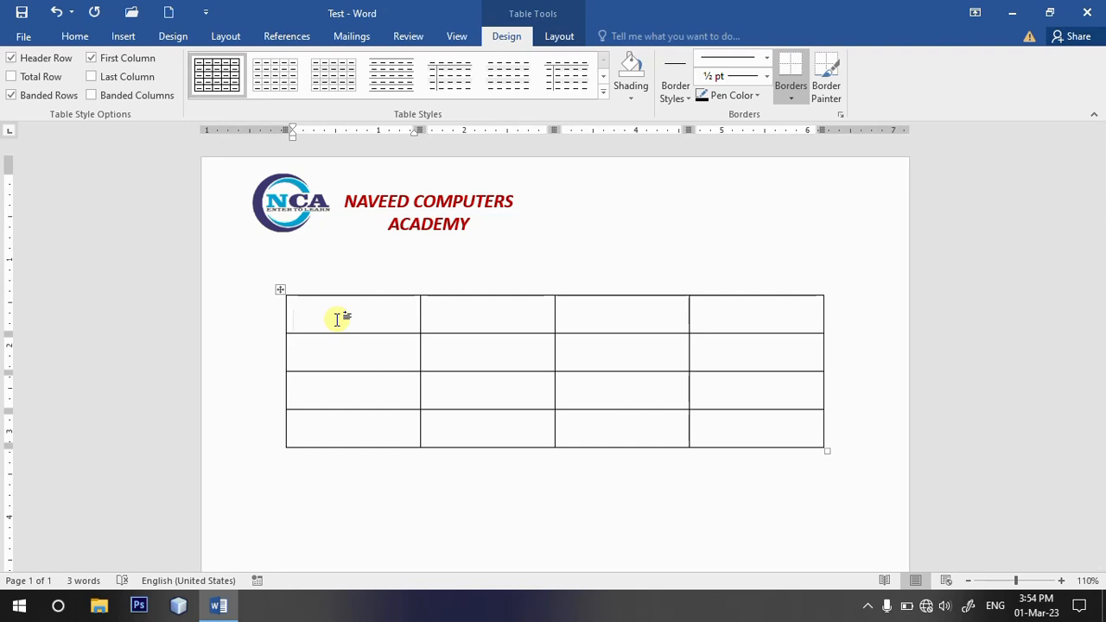
pyautogui.click(553, 35)
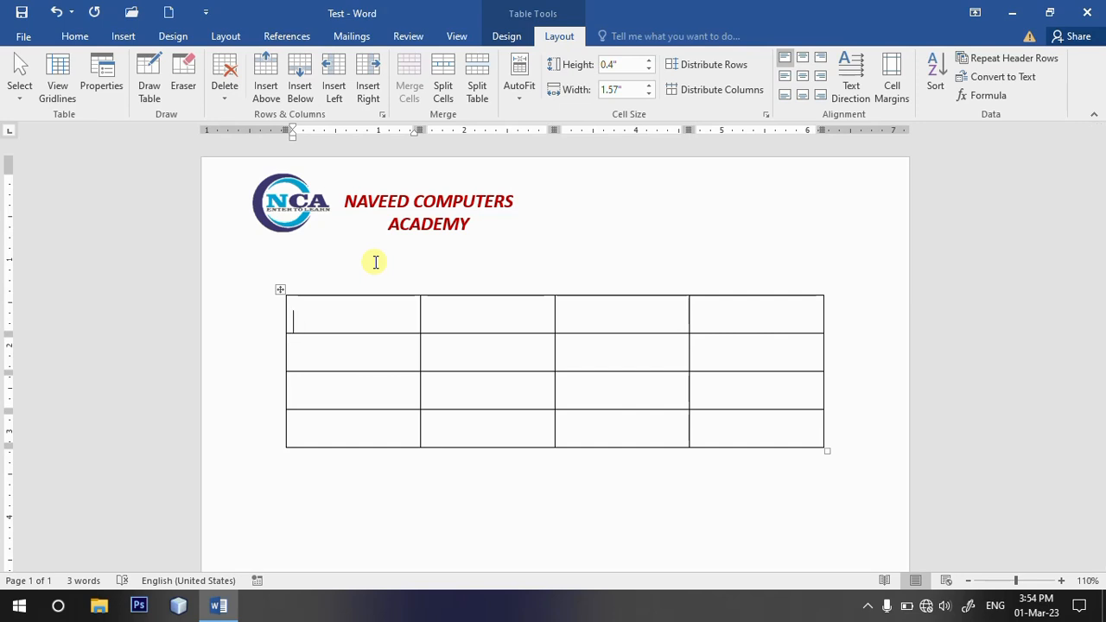
# Insert a second table with 6 columns and 3 rows, using fixed Auto column width, in the paragraph directly below the first table
pyautogui.click(124, 37)
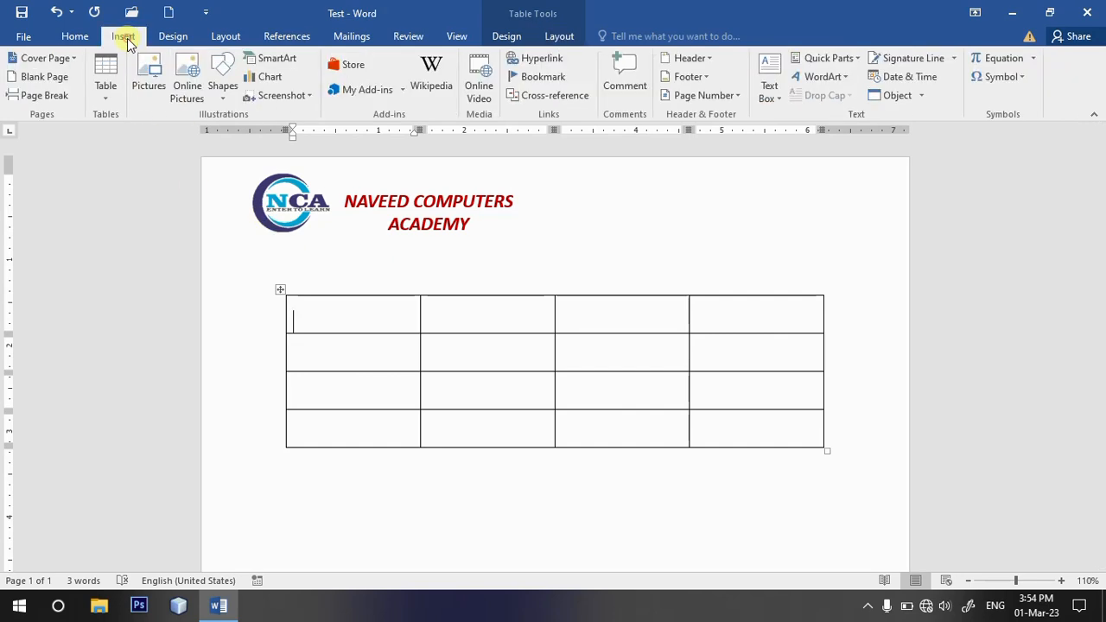
pyautogui.click(292, 475)
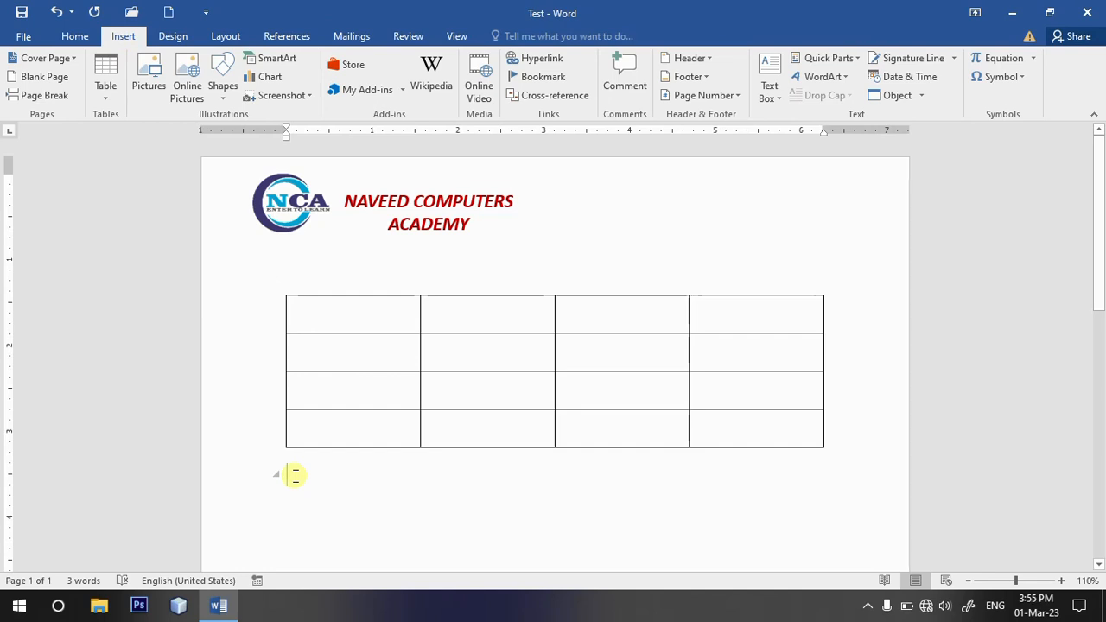
pyautogui.click(116, 95)
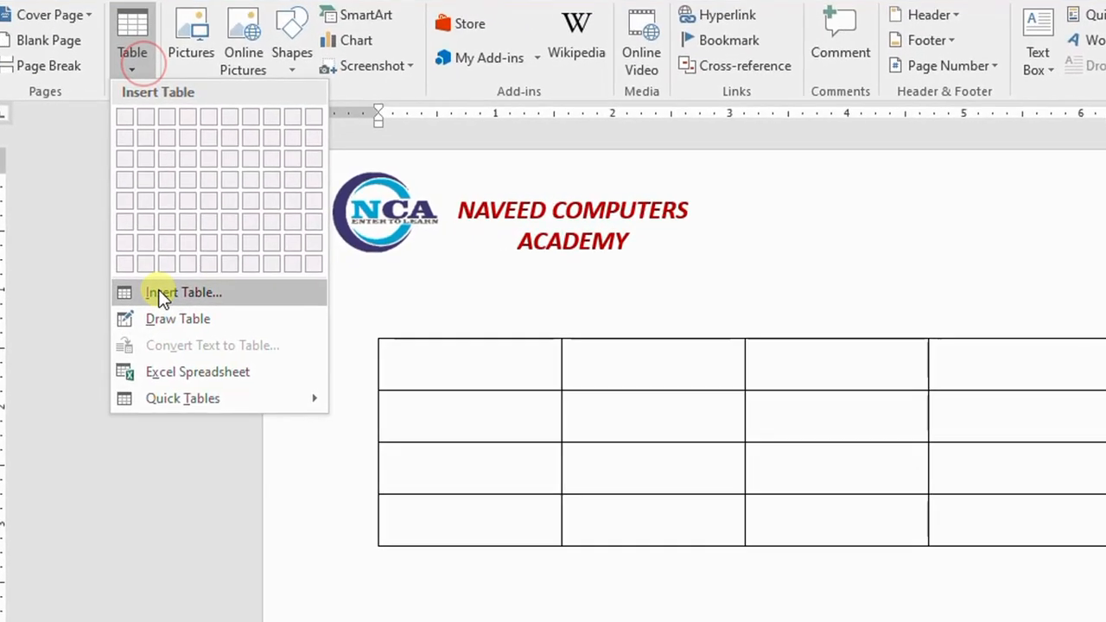
pyautogui.click(159, 294)
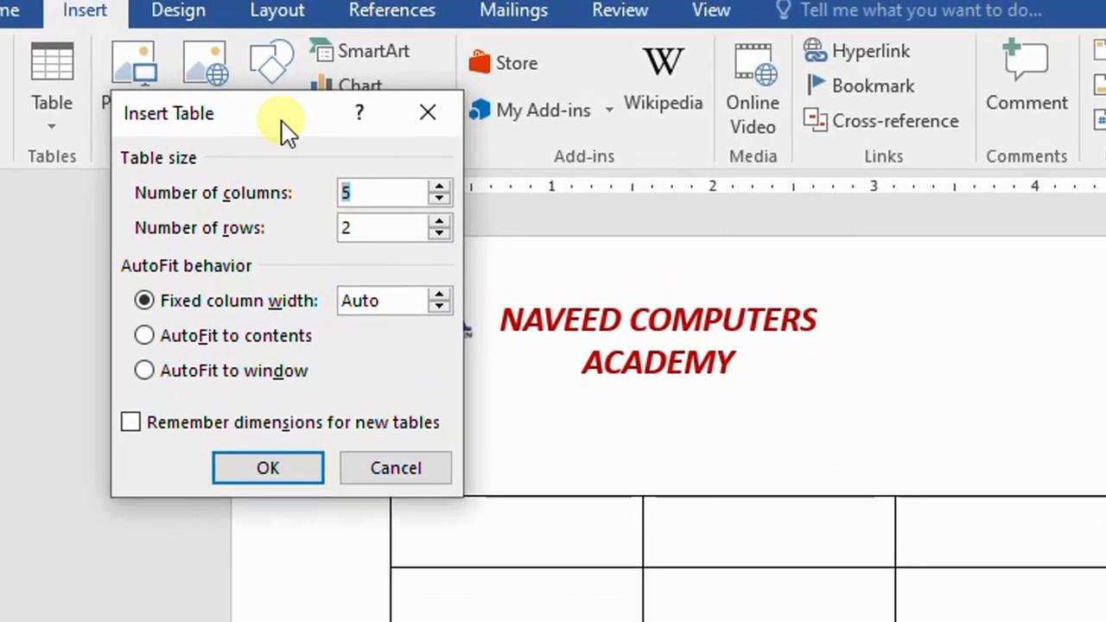
pyautogui.moveTo(287, 130); pyautogui.dragTo(889, 116)
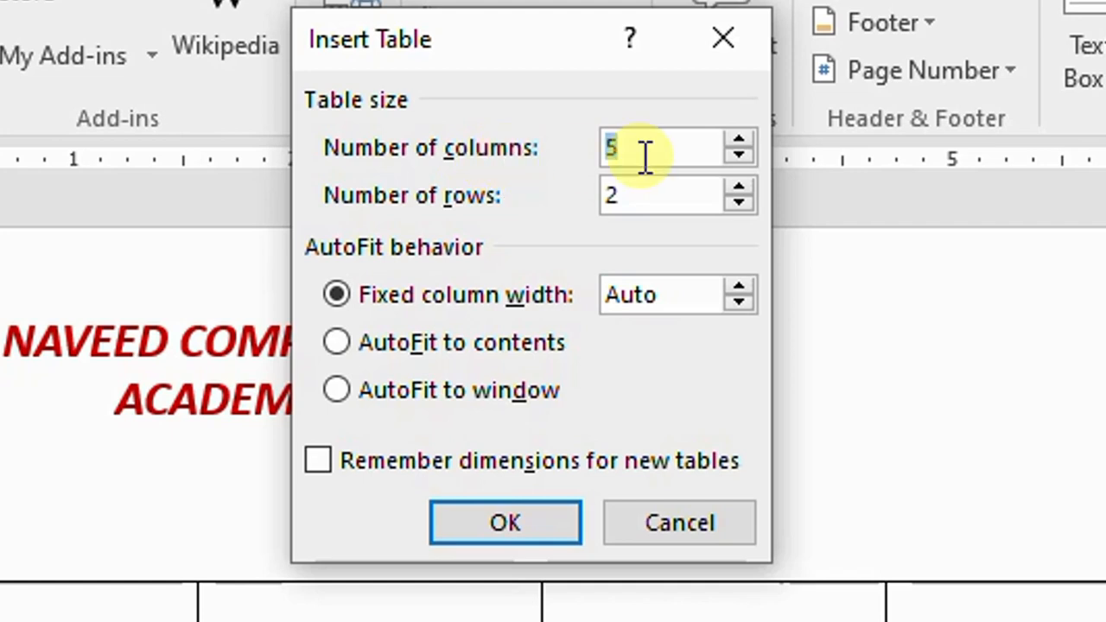
pyautogui.click(740, 142)
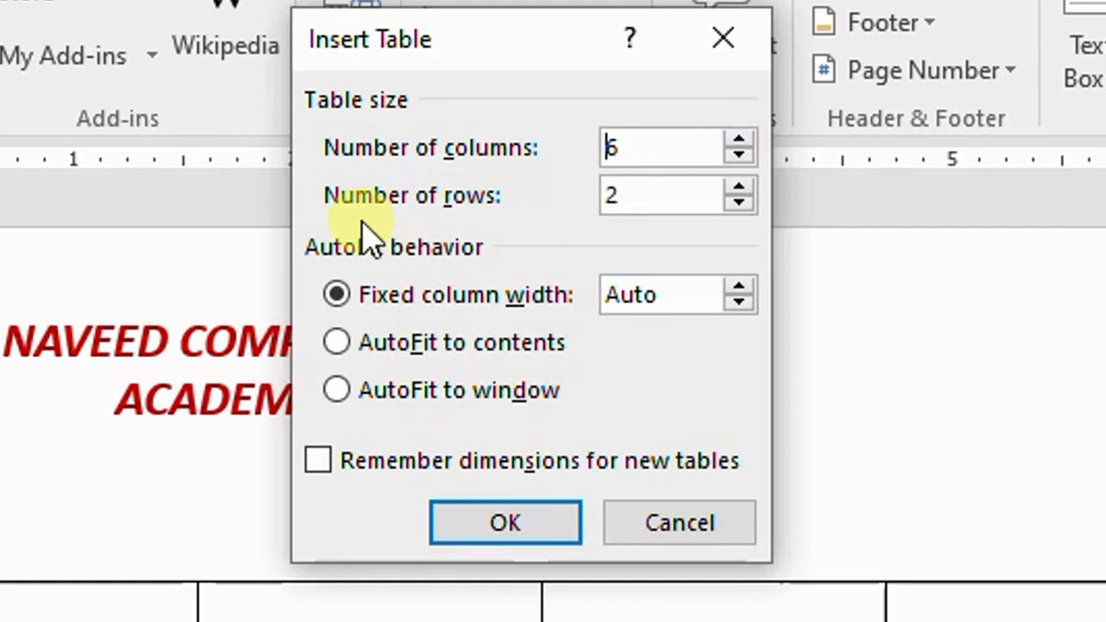
pyautogui.click(740, 186)
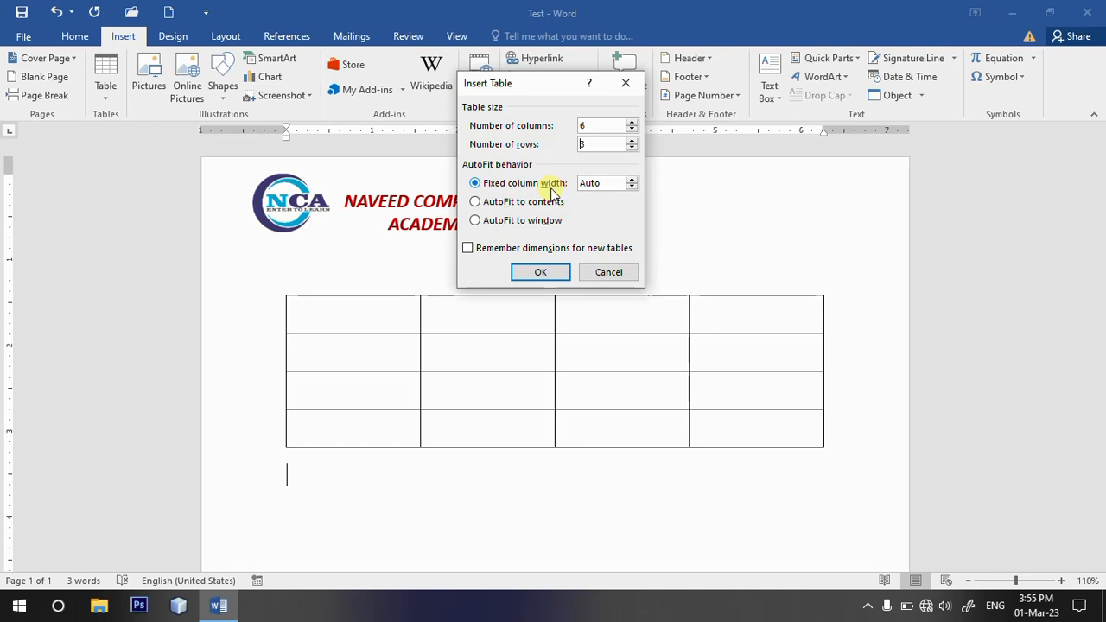
pyautogui.click(541, 272)
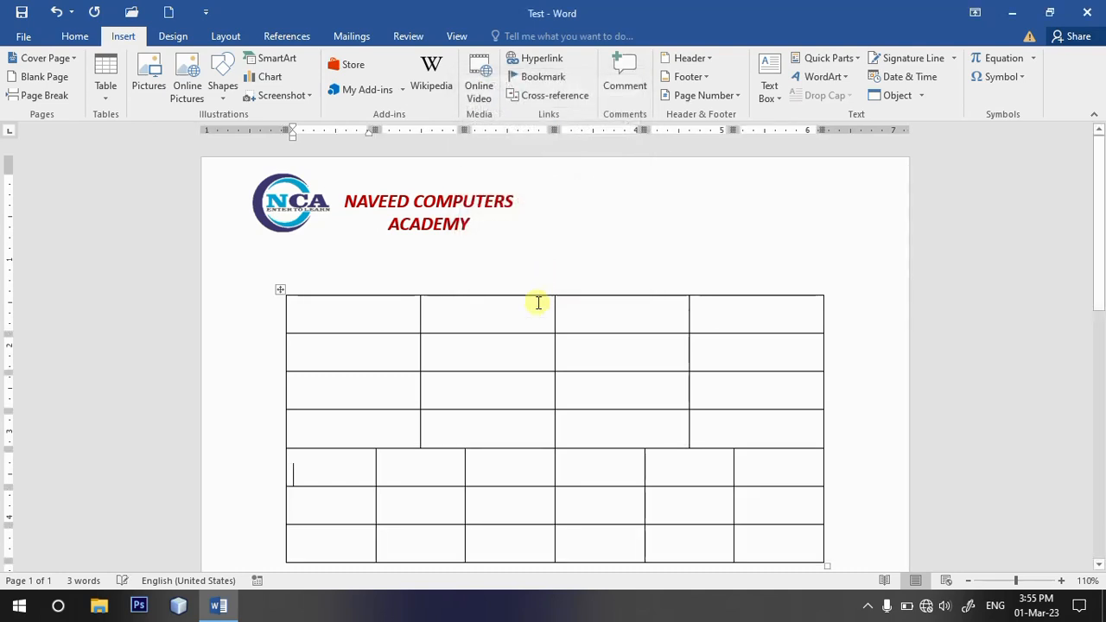
# Examine the columns and rows of the six-column table by selecting them one after another
pyautogui.scroll(-2, 455, 380)
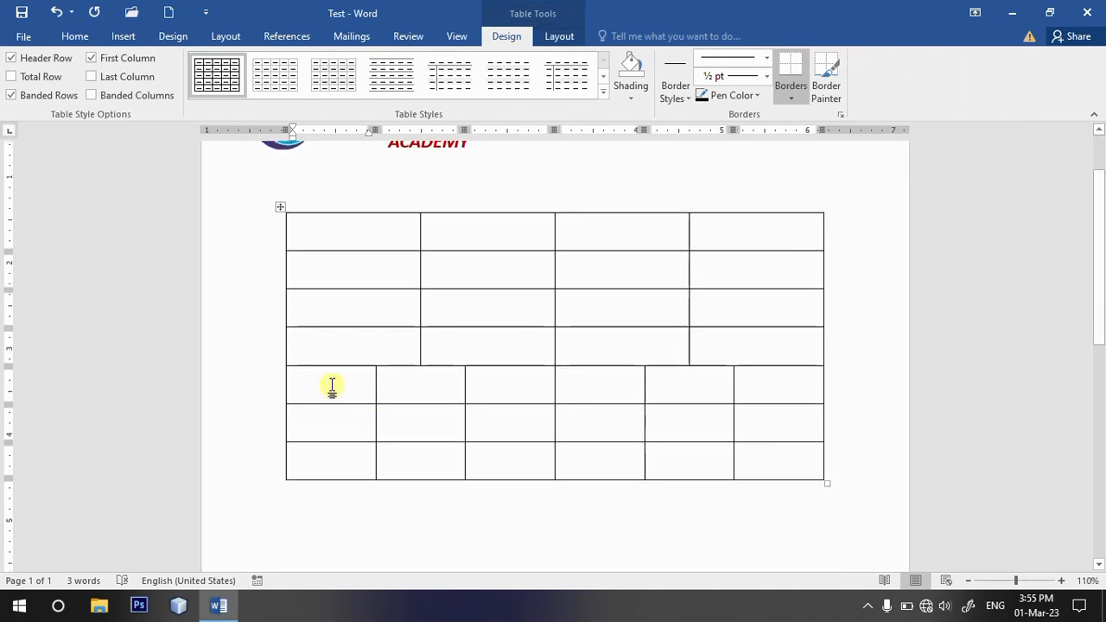
pyautogui.moveTo(333, 380); pyautogui.dragTo(338, 455)
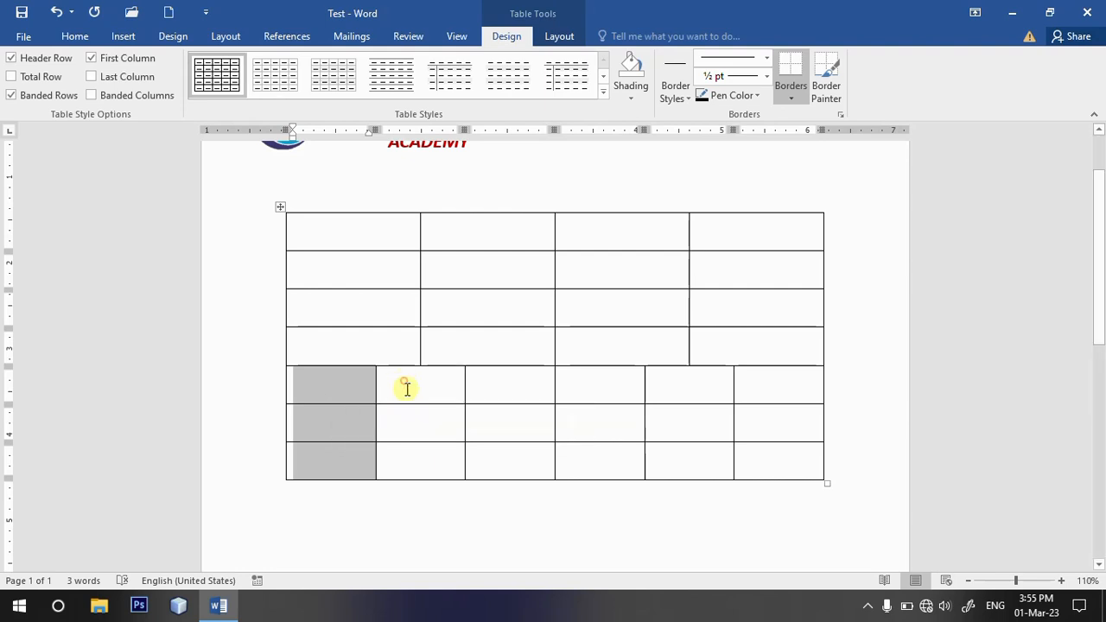
pyautogui.moveTo(403, 381); pyautogui.dragTo(403, 452)
pyautogui.moveTo(513, 374); pyautogui.dragTo(520, 463)
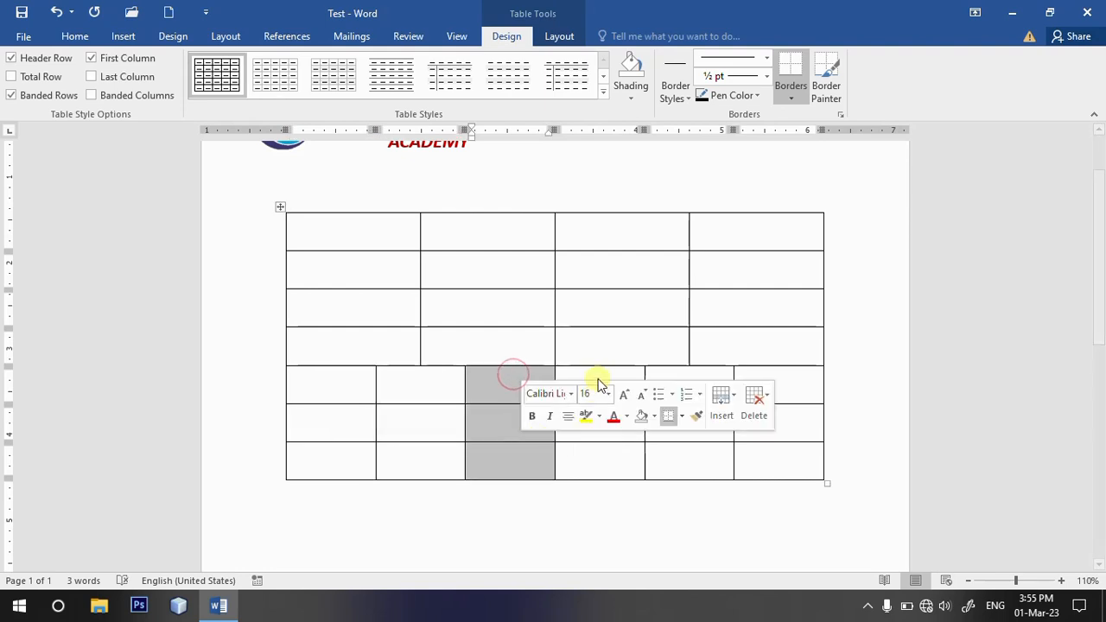
pyautogui.click(596, 377)
pyautogui.click(696, 381)
pyautogui.click(756, 384)
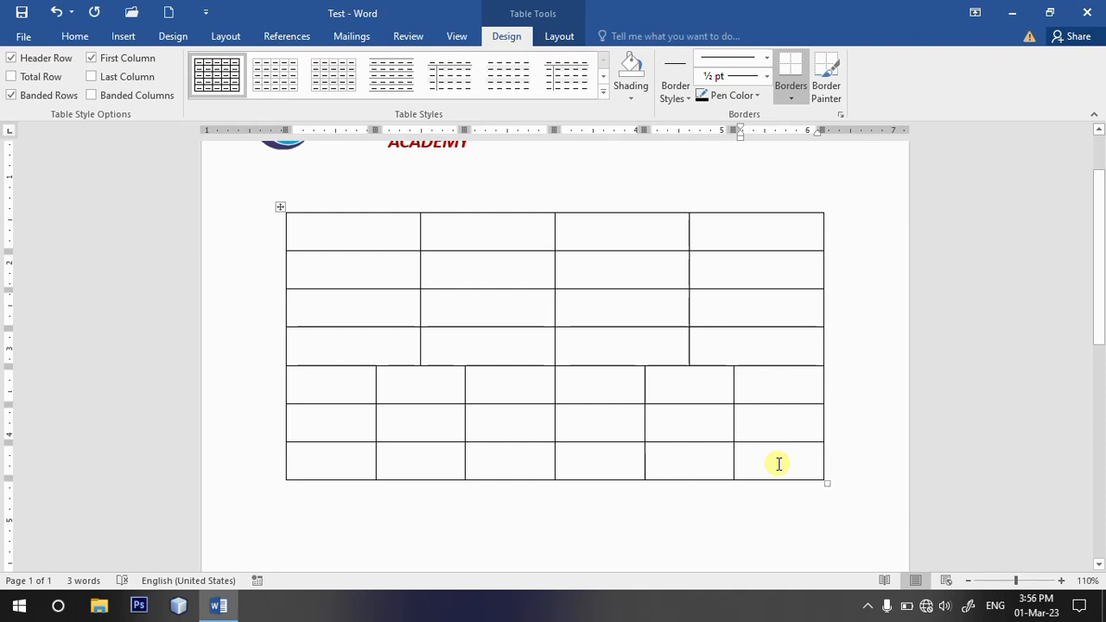
pyautogui.click(271, 393)
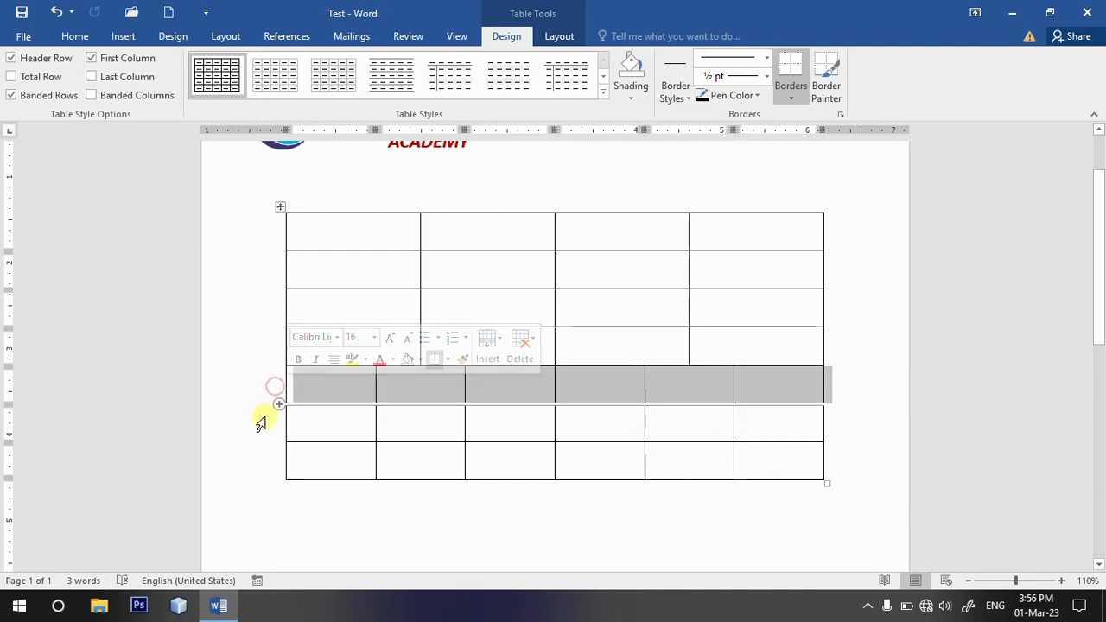
pyautogui.click(261, 423)
pyautogui.click(265, 459)
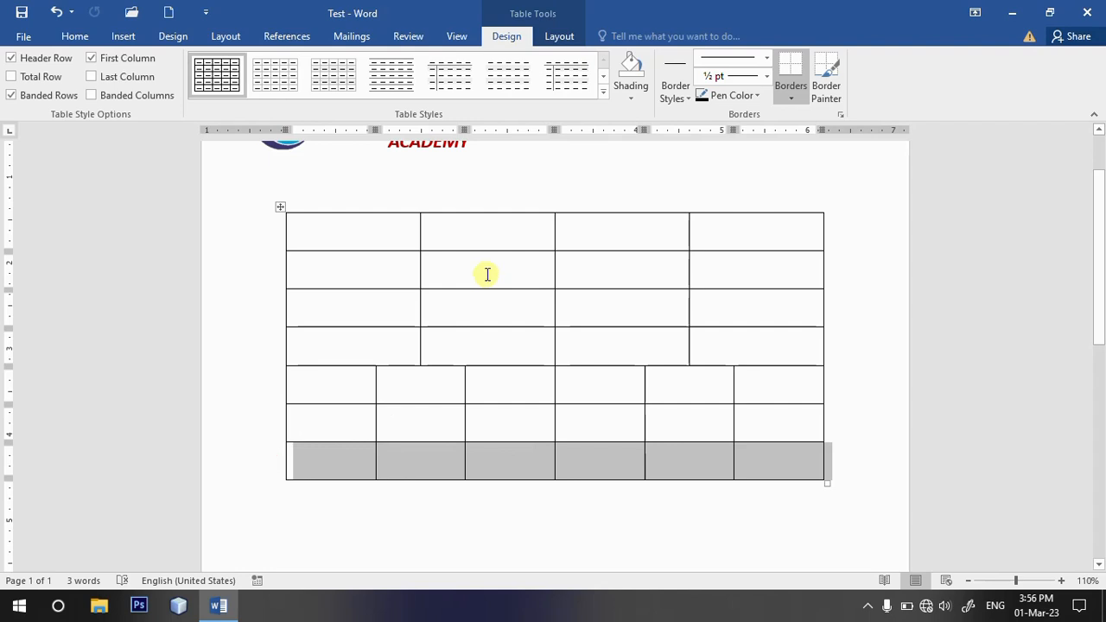
# Draw a table outline about 6.27" wide and 1.09" high below the existing tables with Draw Table
pyautogui.click(288, 511)
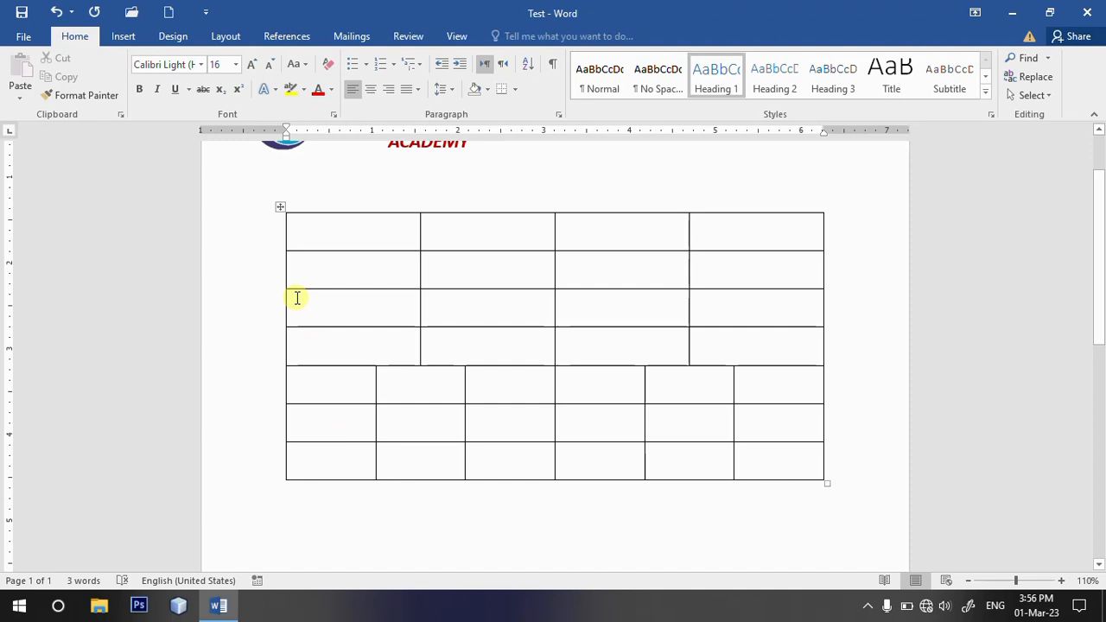
pyautogui.click(123, 39)
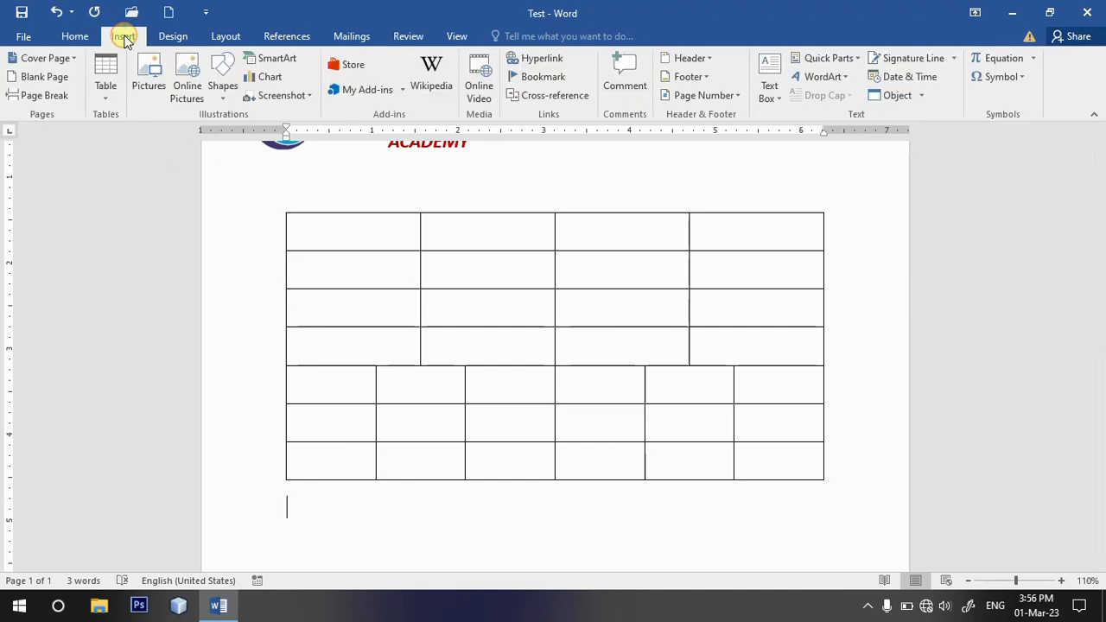
pyautogui.click(109, 96)
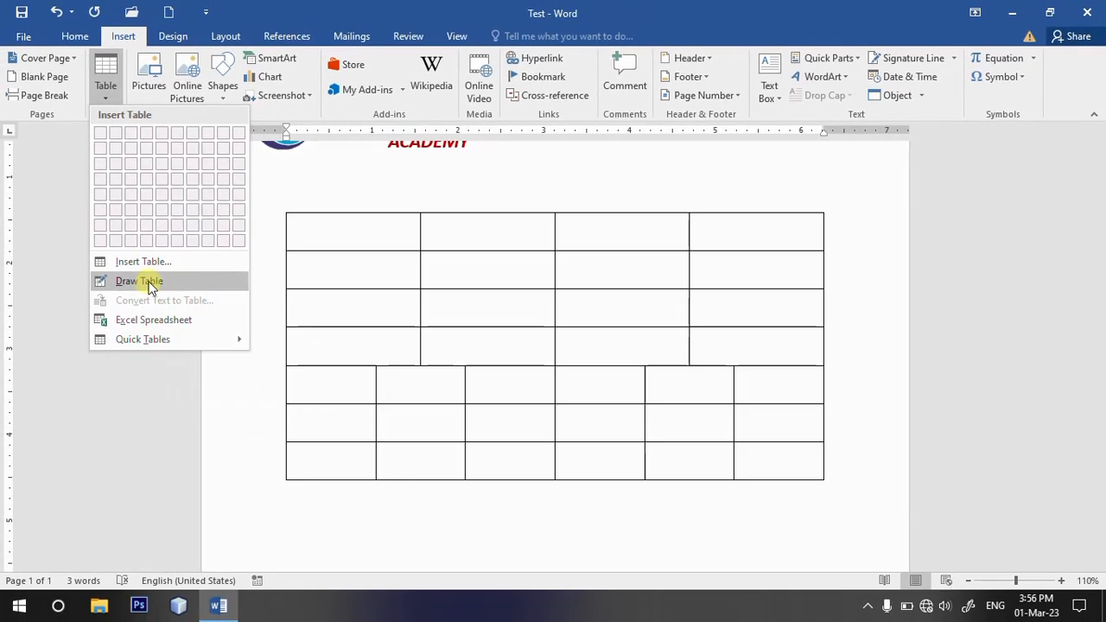
pyautogui.click(138, 280)
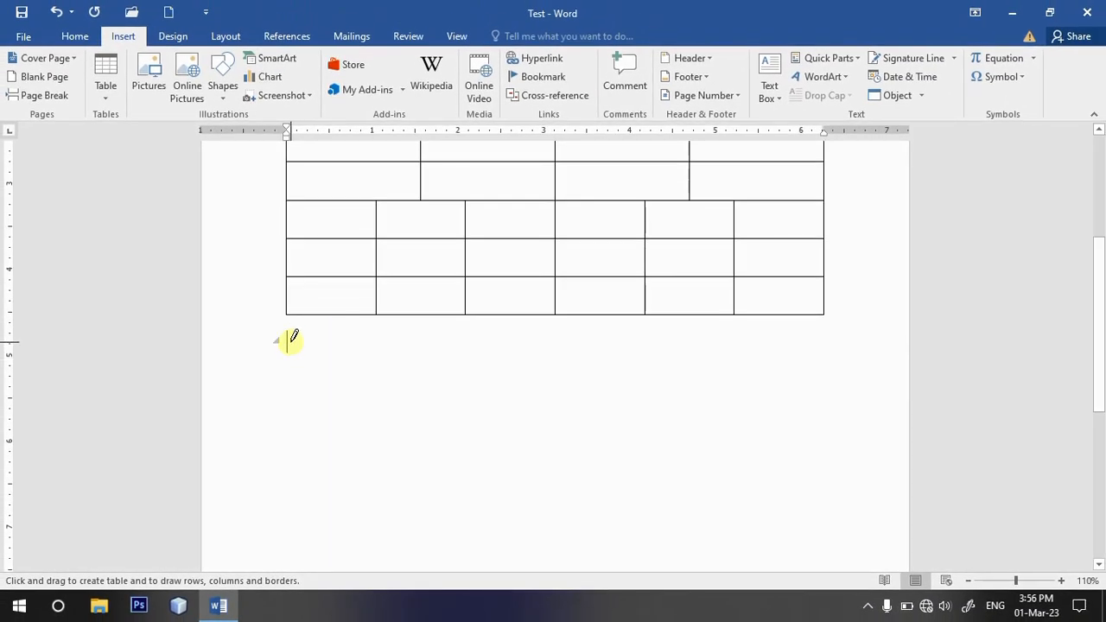
pyautogui.moveTo(291, 342)
pyautogui.mouseDown()
pyautogui.moveTo(328, 380)
pyautogui.moveTo(794, 383)
pyautogui.mouseUp()
pyautogui.moveTo(818, 383)
pyautogui.mouseDown()
pyautogui.moveTo(828, 384)
pyautogui.moveTo(828, 436)
pyautogui.mouseUp()
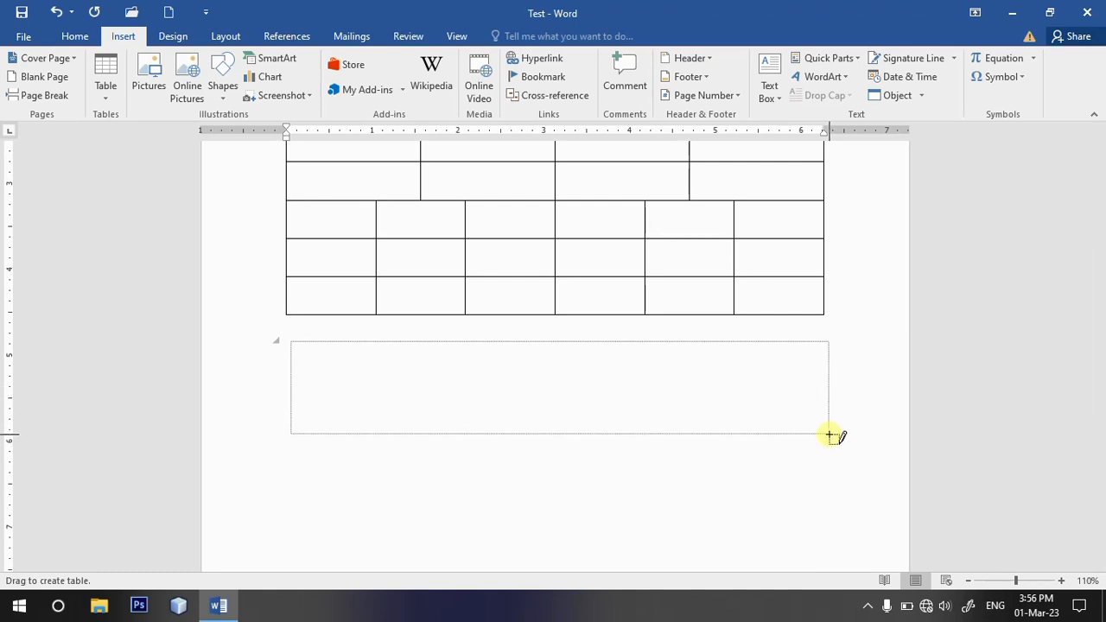
pyautogui.moveTo(829, 435); pyautogui.dragTo(831, 436)
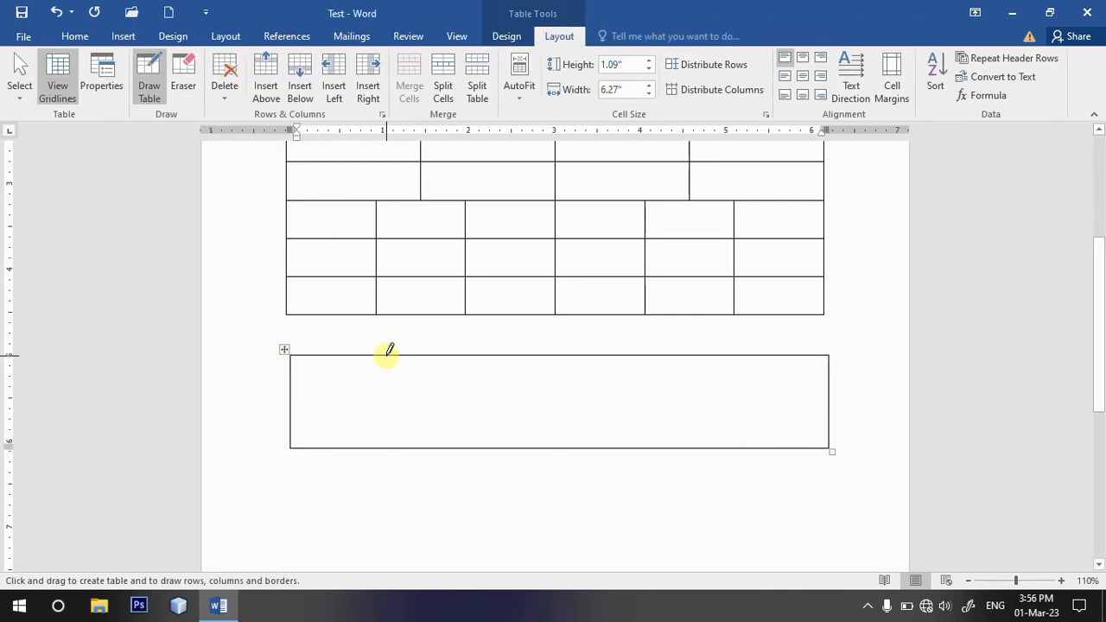
# Divide the drawn table with a vertical line about 1.1" from its left edge and a full-width horizontal line about 0.57" down
pyautogui.moveTo(387, 354); pyautogui.dragTo(387, 430)
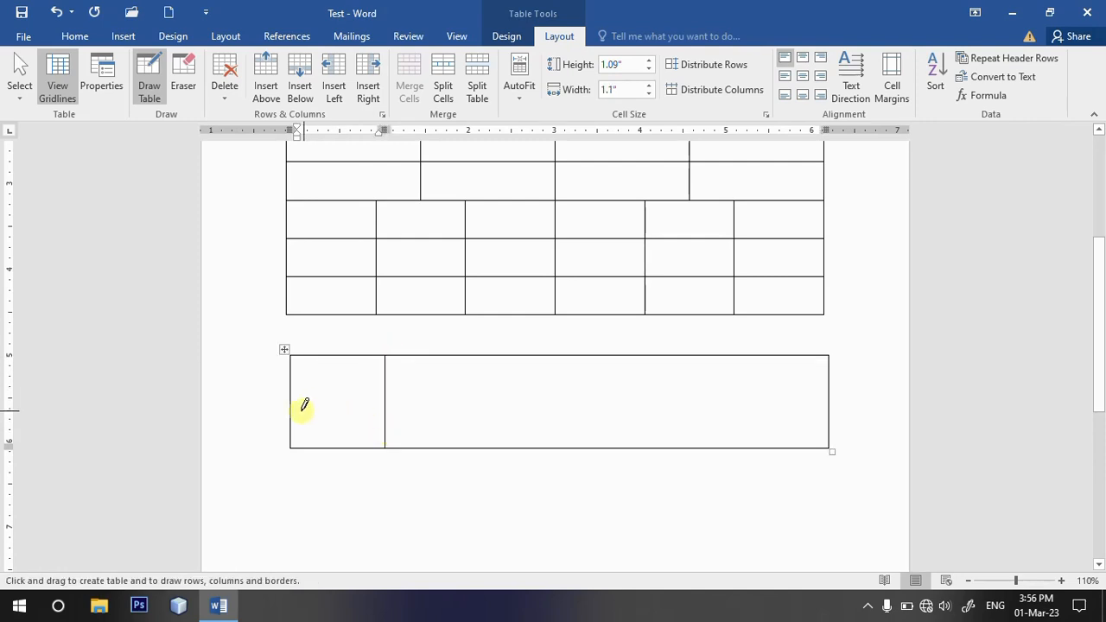
pyautogui.moveTo(292, 404); pyautogui.dragTo(834, 400)
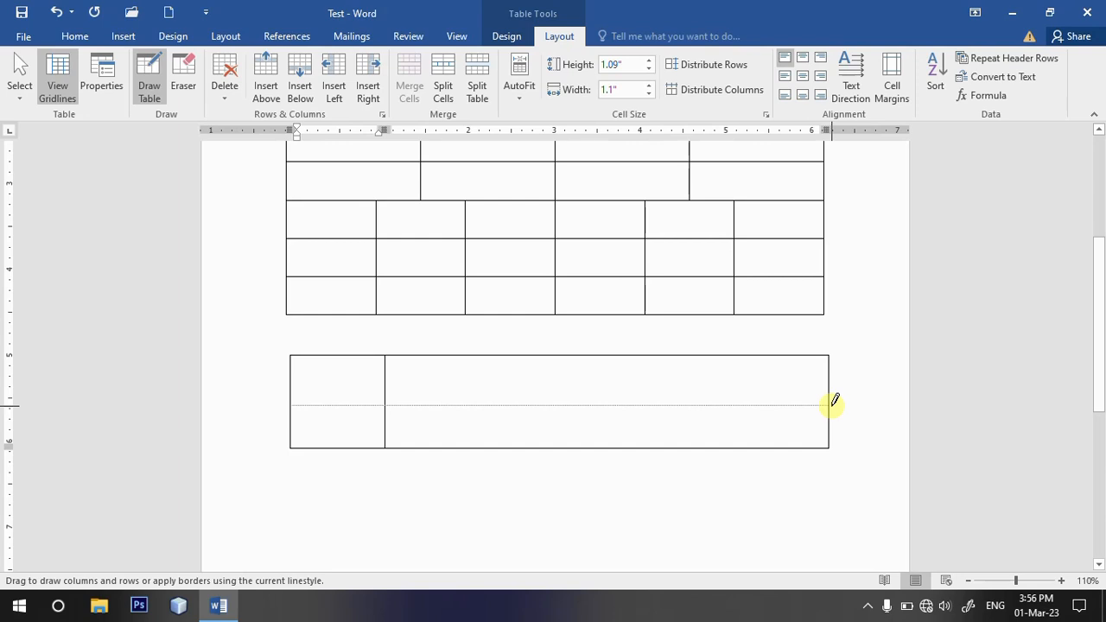
pyautogui.moveTo(835, 400); pyautogui.dragTo(833, 406)
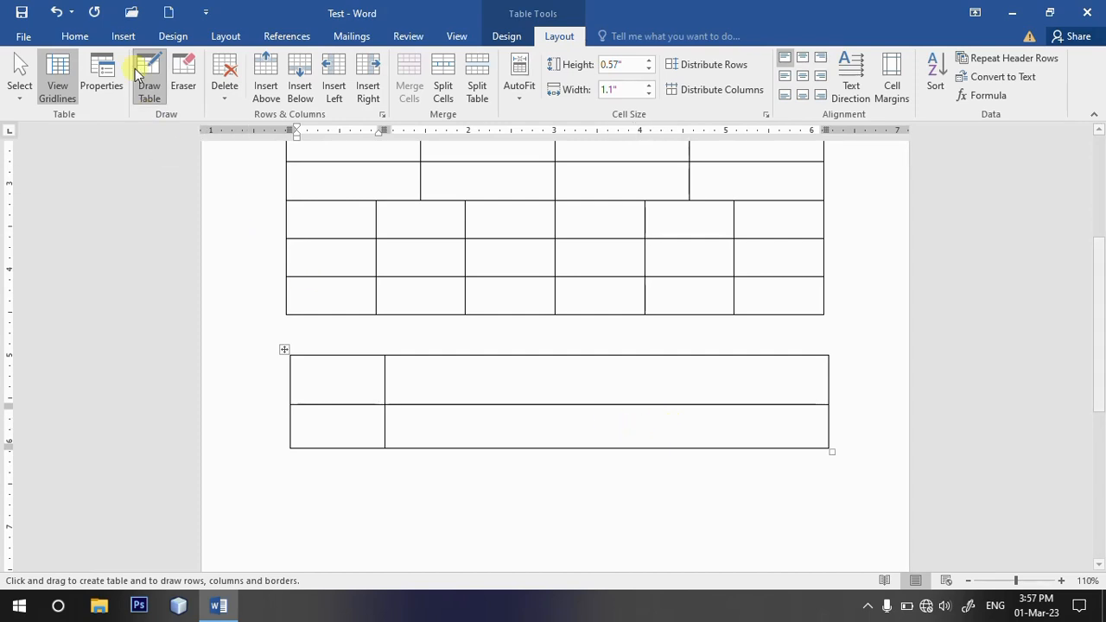
pyautogui.click(123, 36)
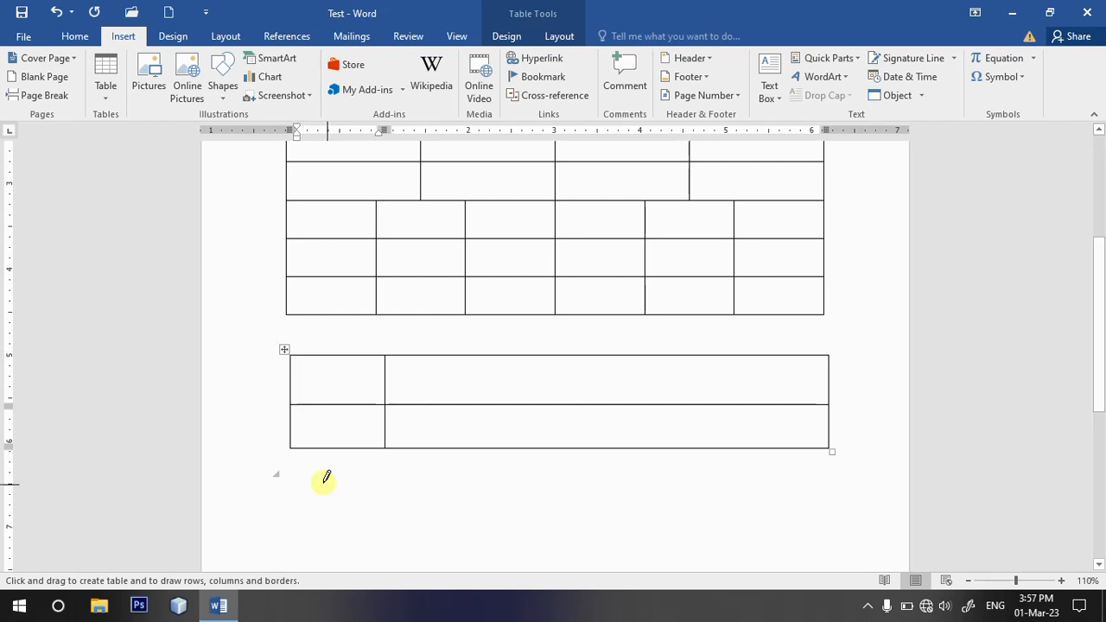
pyautogui.click(109, 91)
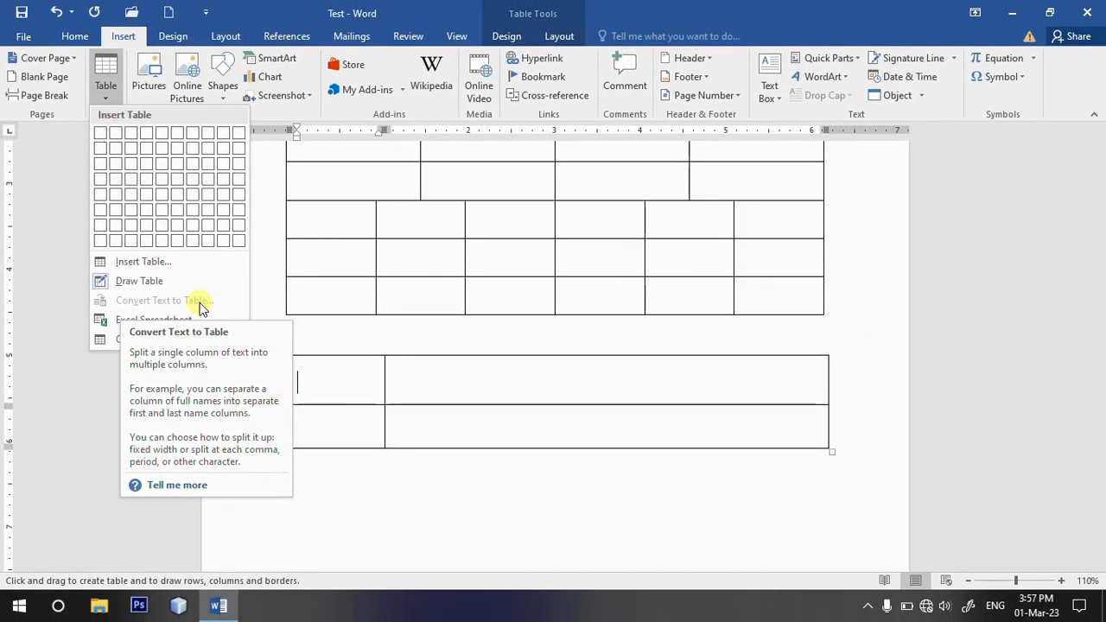
pyautogui.click(372, 510)
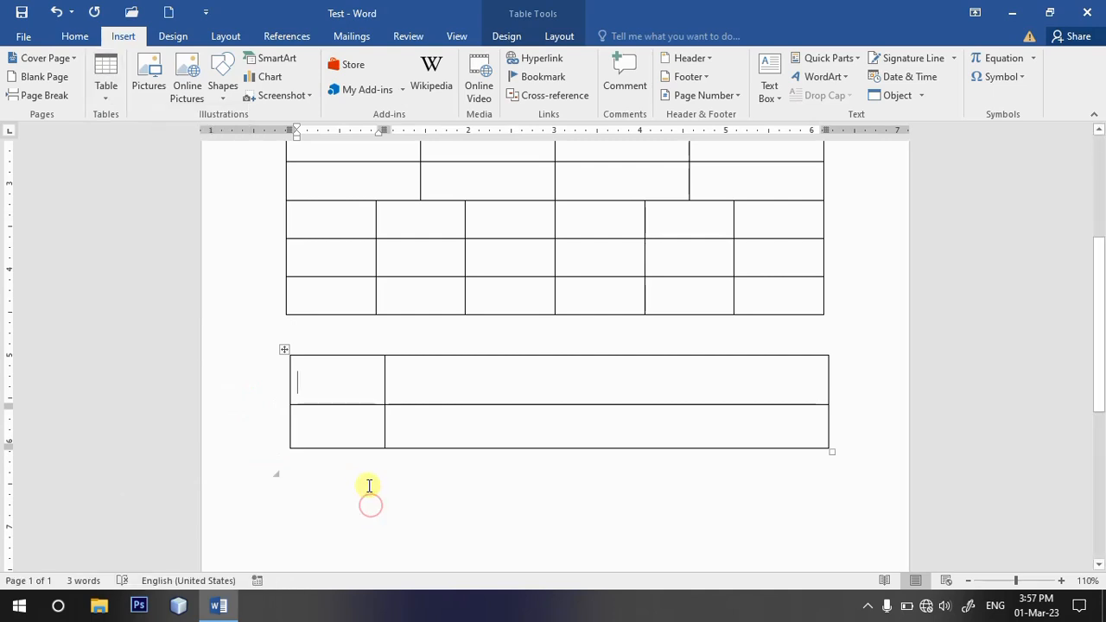
# Enter the words Name, Fname and Email separated by tabs on the line below the drawn table
pyautogui.click(307, 480)
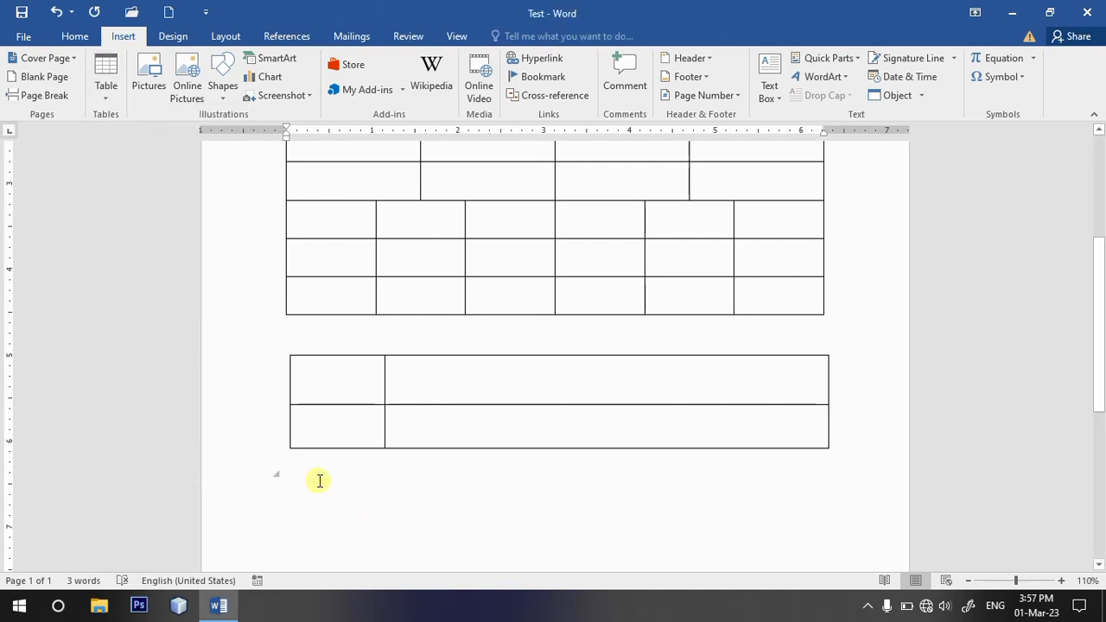
pyautogui.write('name')
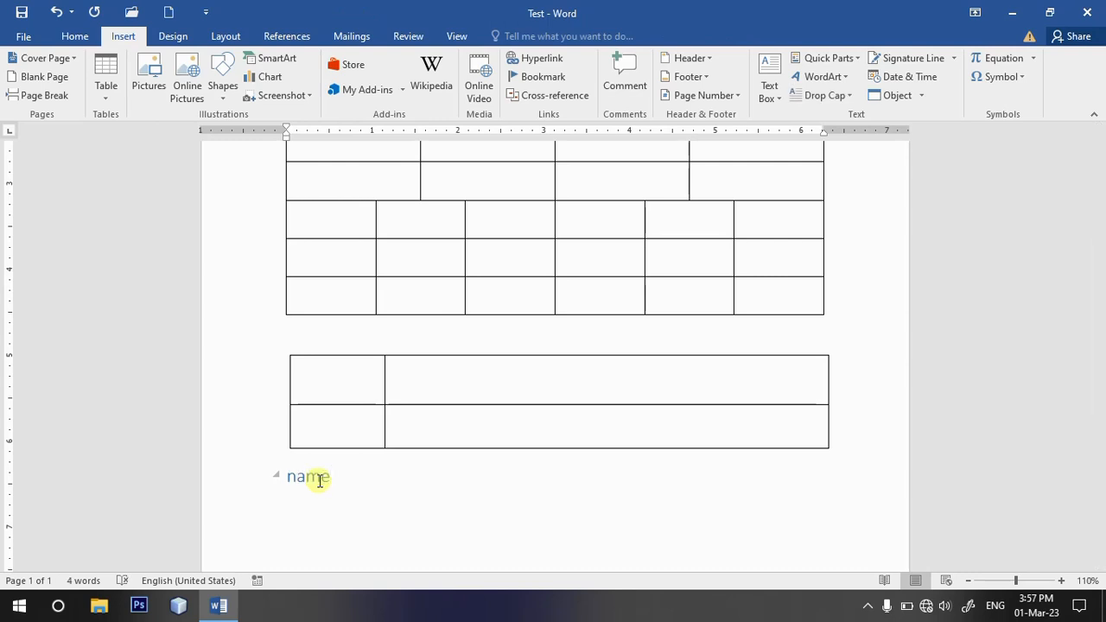
pyautogui.press('Tab')
pyautogui.write('Fname')
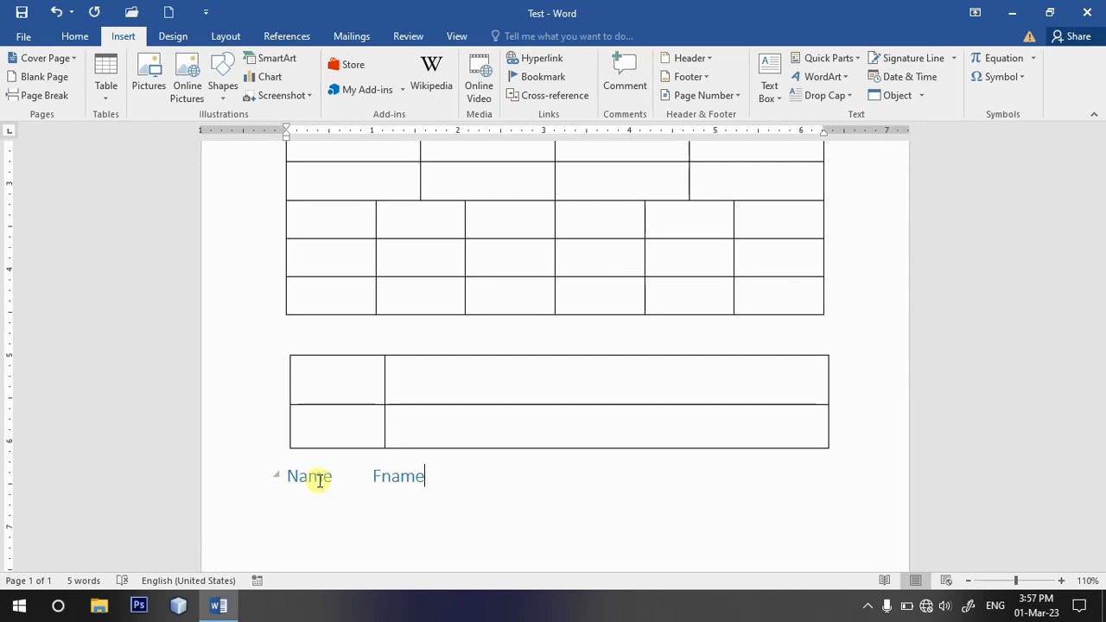
pyautogui.press('Tab')
pyautogui.write('Email')
# Convert the Name, Fname and Email line into a three-column table, with automatic fixed column width and text separated at tabs
pyautogui.moveTo(509, 479); pyautogui.dragTo(279, 476)
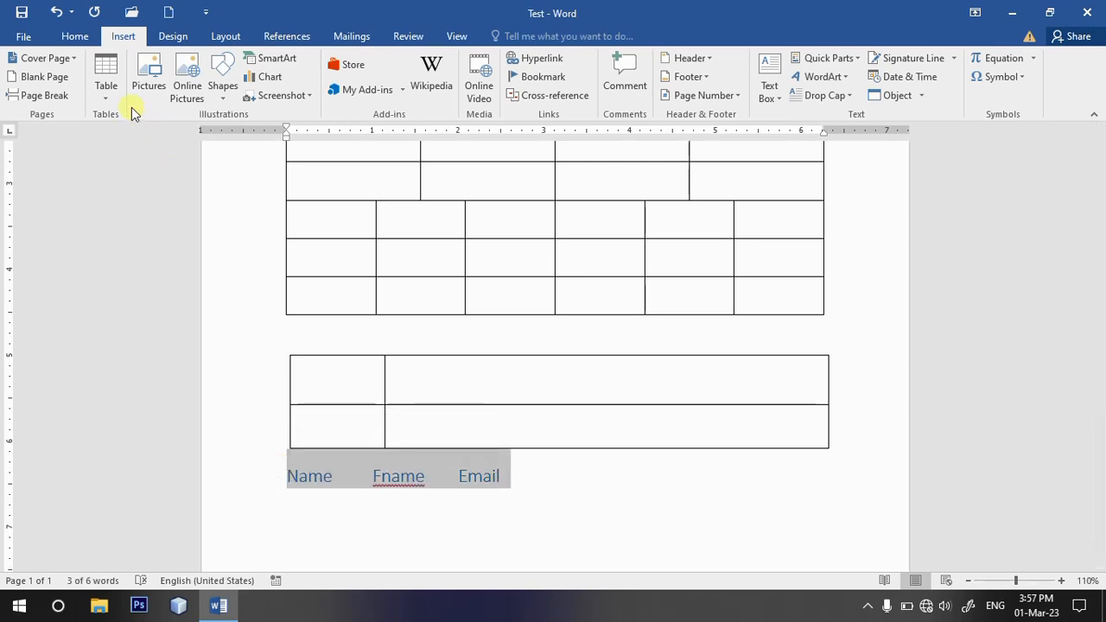
pyautogui.click(106, 89)
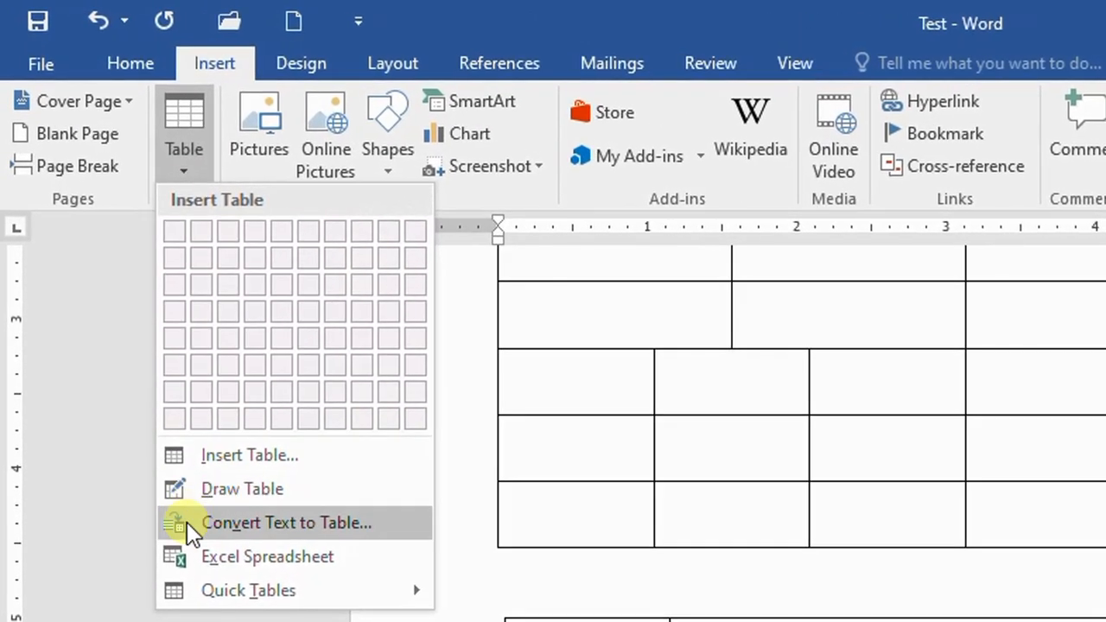
pyautogui.click(285, 523)
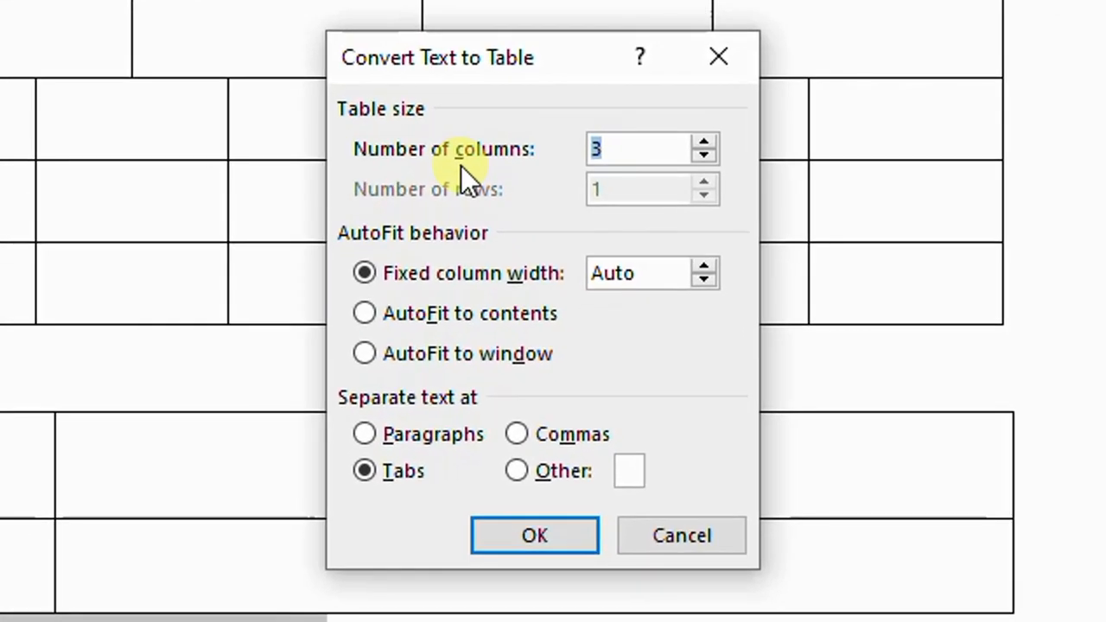
pyautogui.click(624, 153)
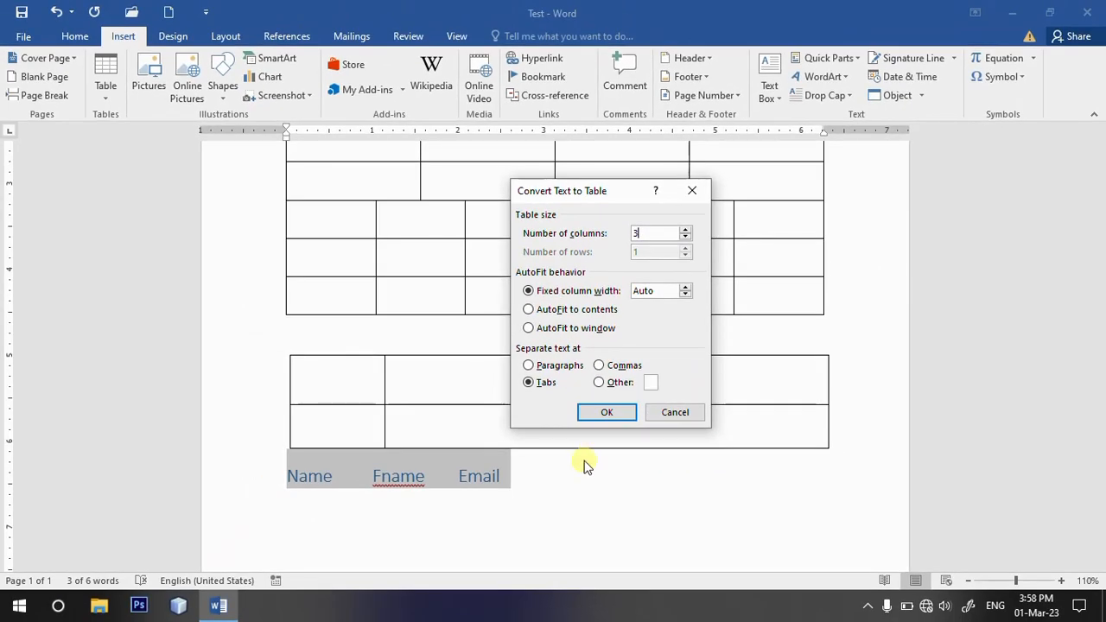
pyautogui.click(602, 414)
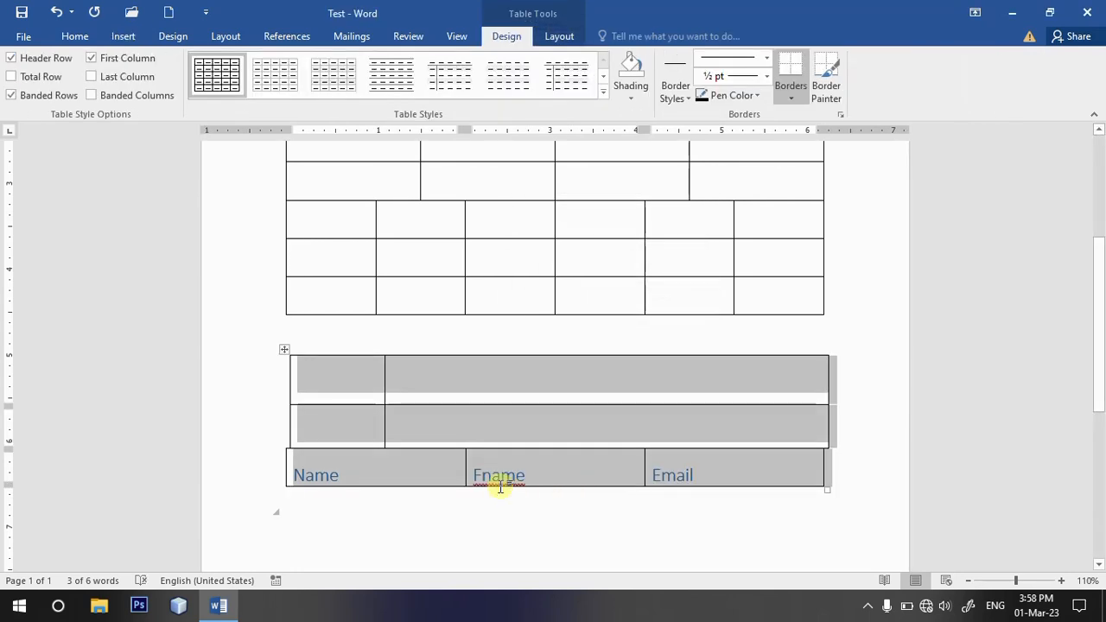
pyautogui.click(312, 480)
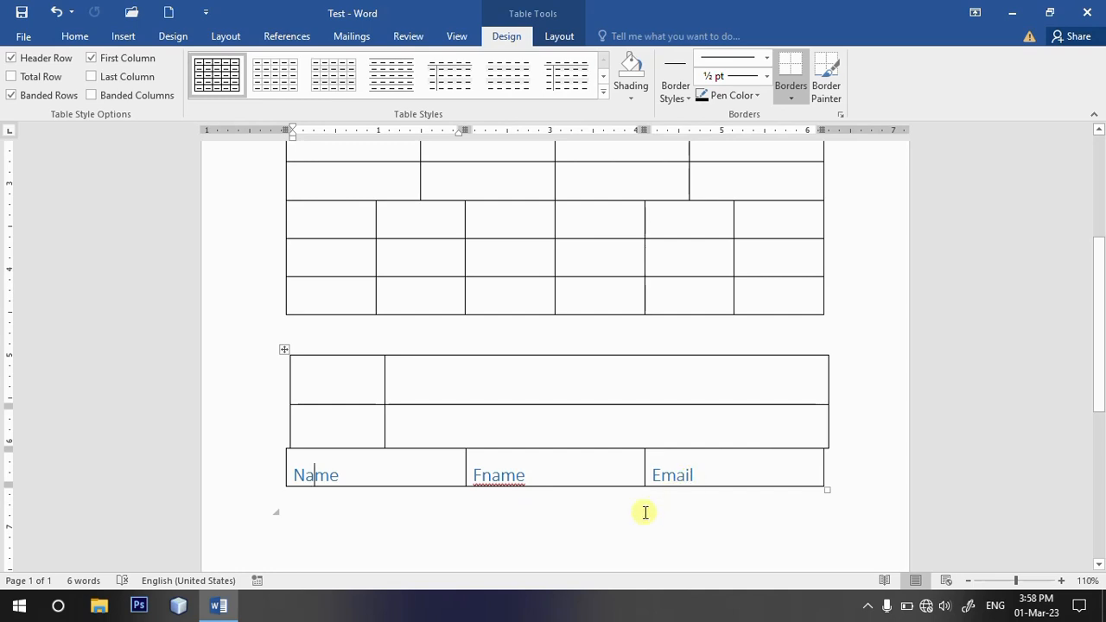
# Display the gallery of built-in Quick Tables
pyautogui.click(132, 38)
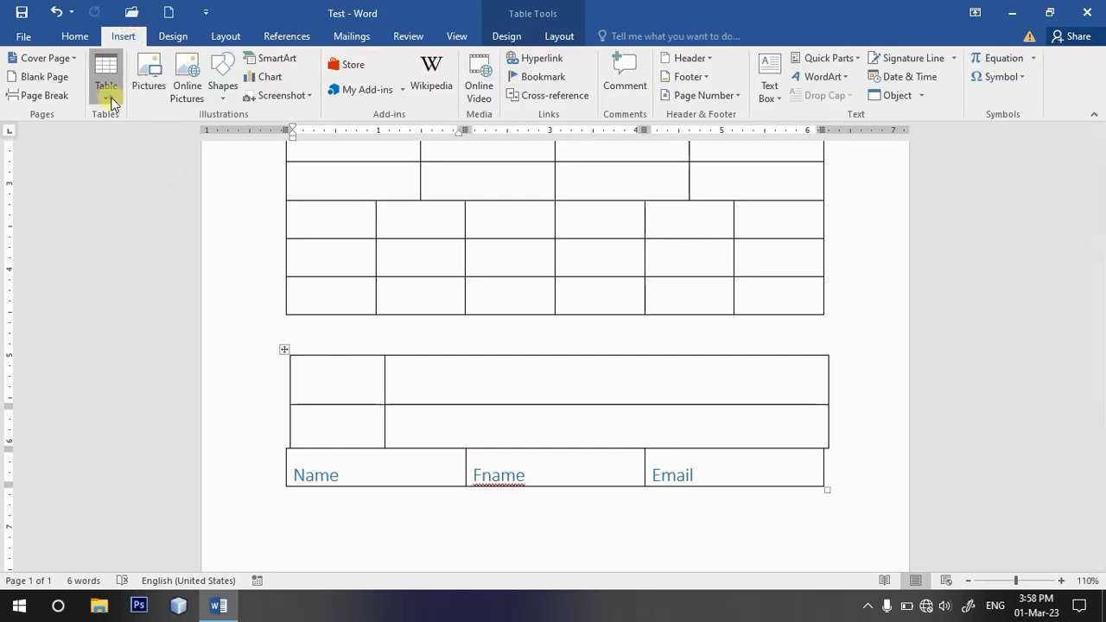
pyautogui.click(111, 103)
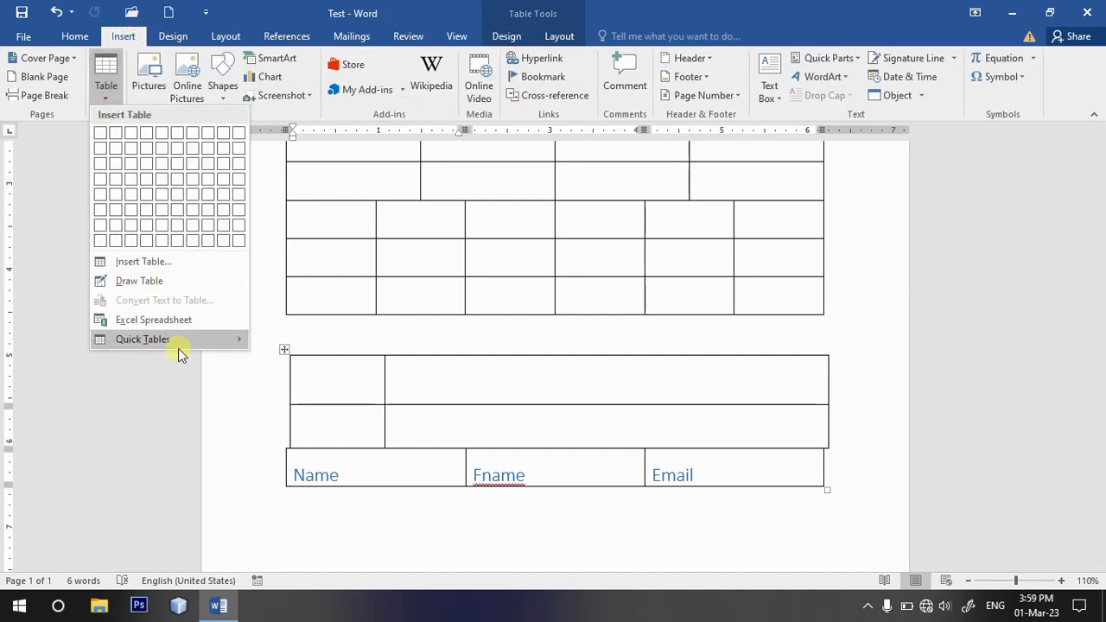
pyautogui.moveTo(176, 337)
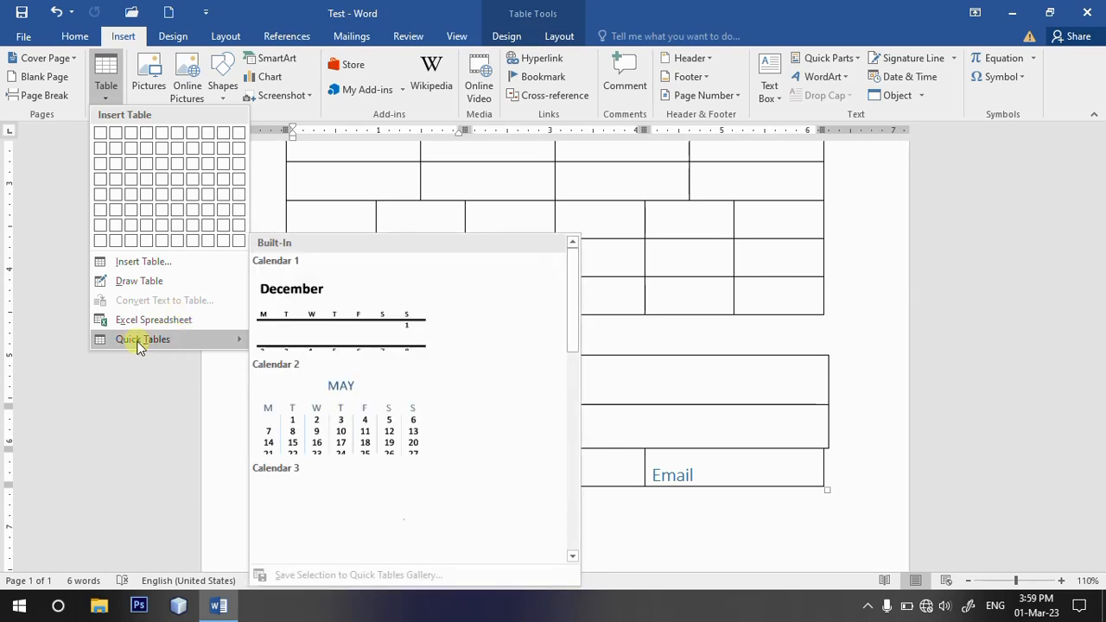